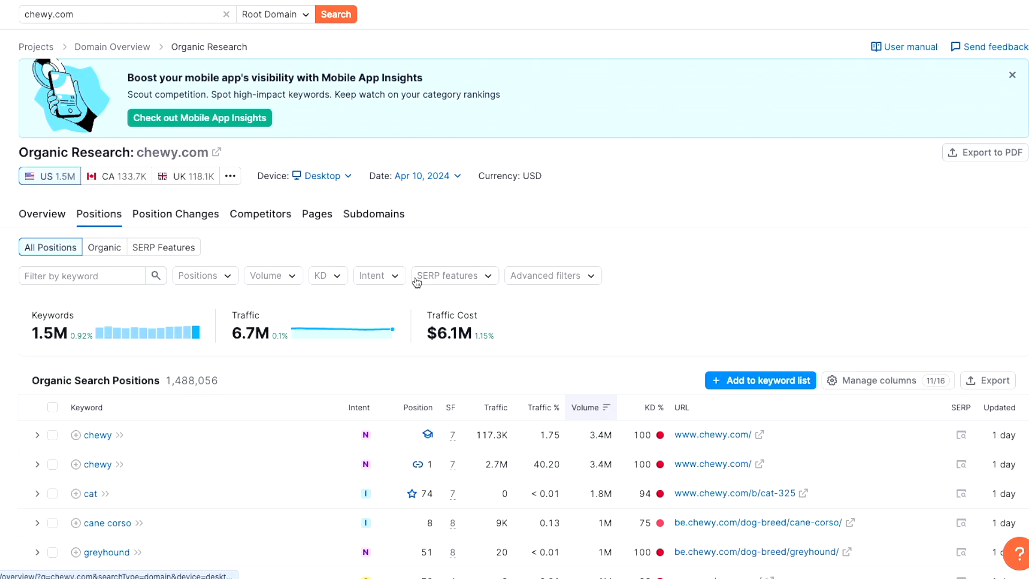
Examine chewy.com's organic search positions, checking the search intent and keyword difficulty of the "chewy" keywords
scroll(624, 336, "down", 5)
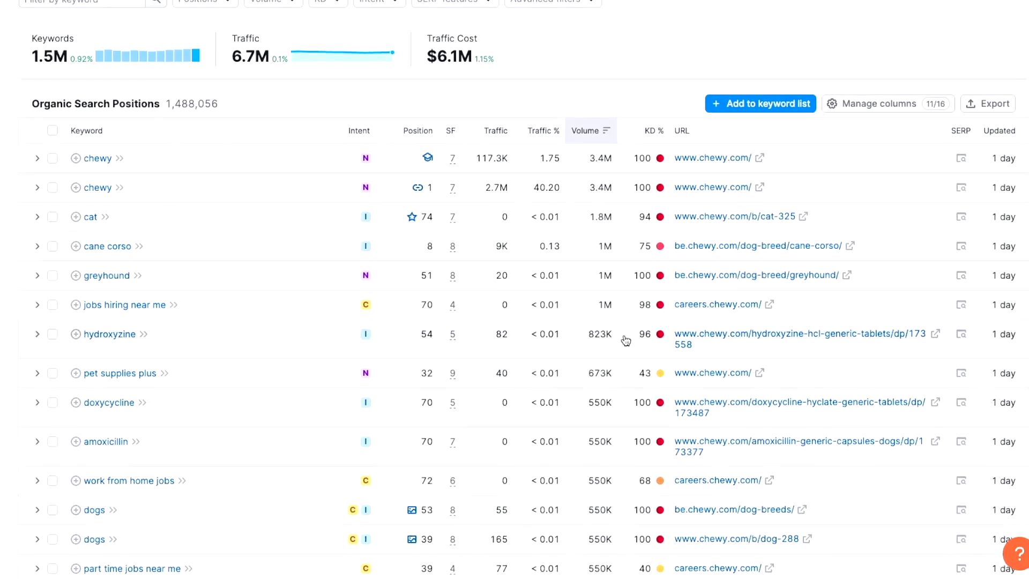
scroll(625, 340, "down", 1)
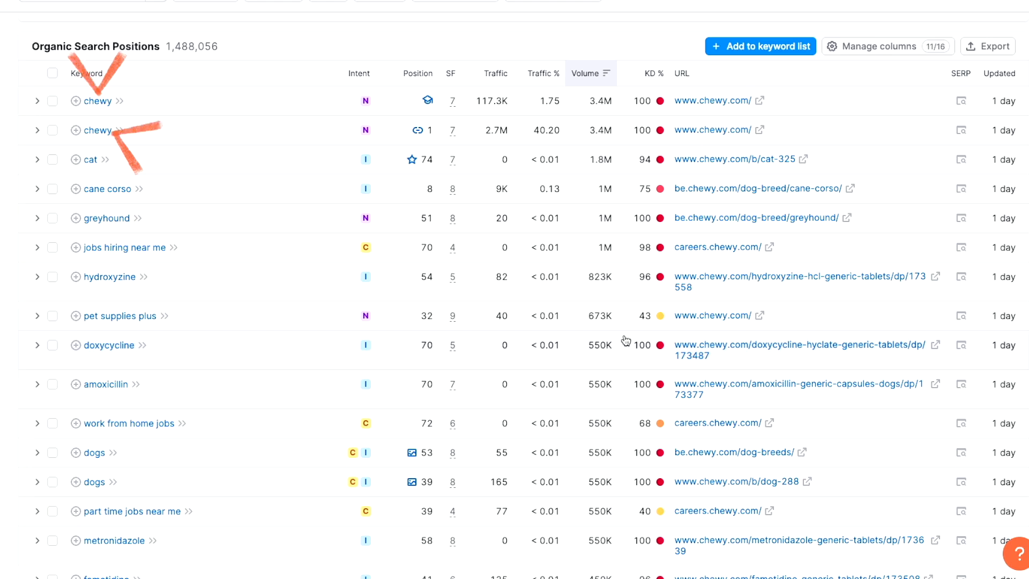
scroll(625, 340, "up", 3)
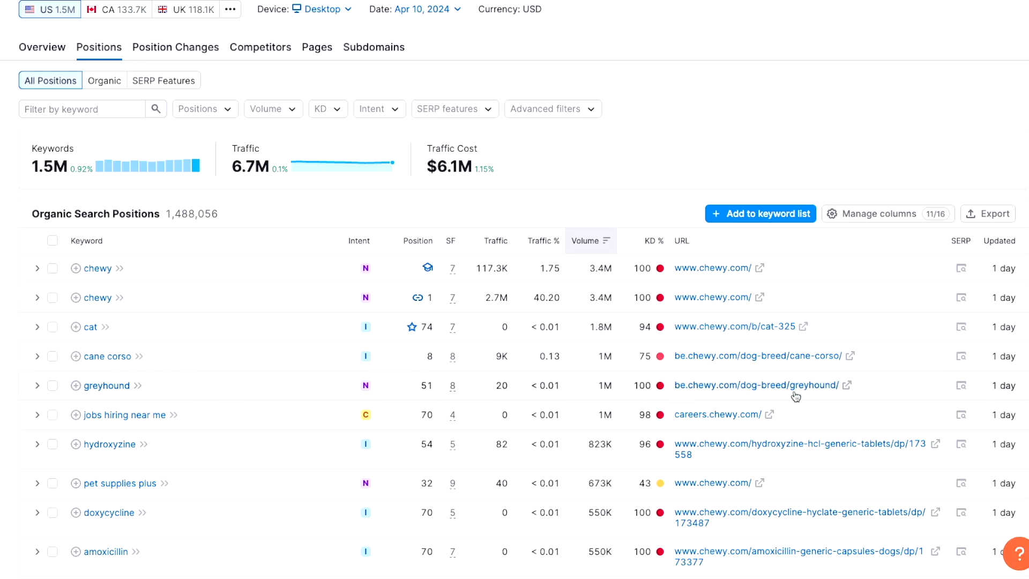
mouse_move(367, 300)
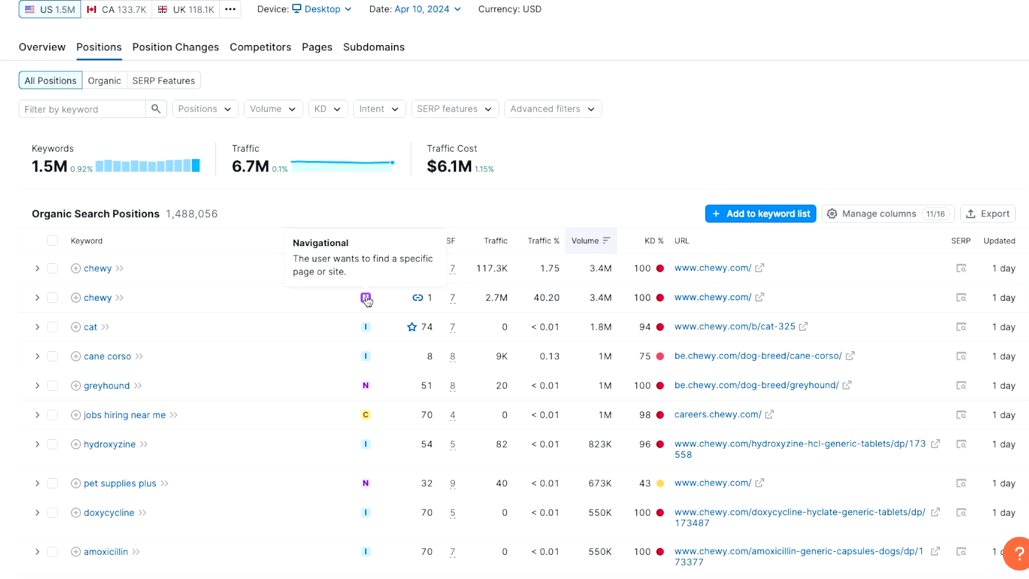
mouse_move(651, 260)
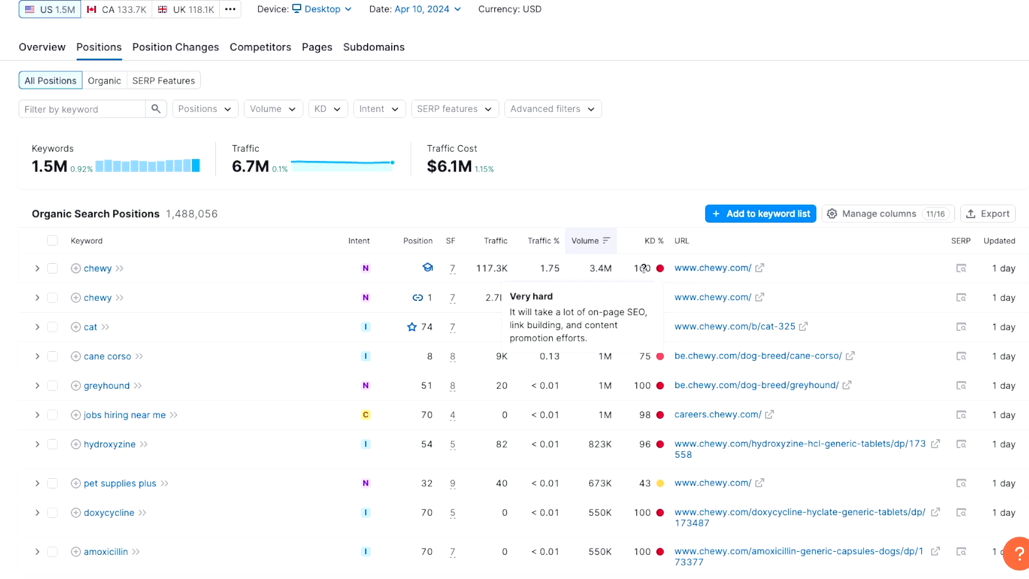
Filter chewy.com's organic search positions to a custom keyword difficulty range of 0 to 49
scroll(461, 309, "up", 3)
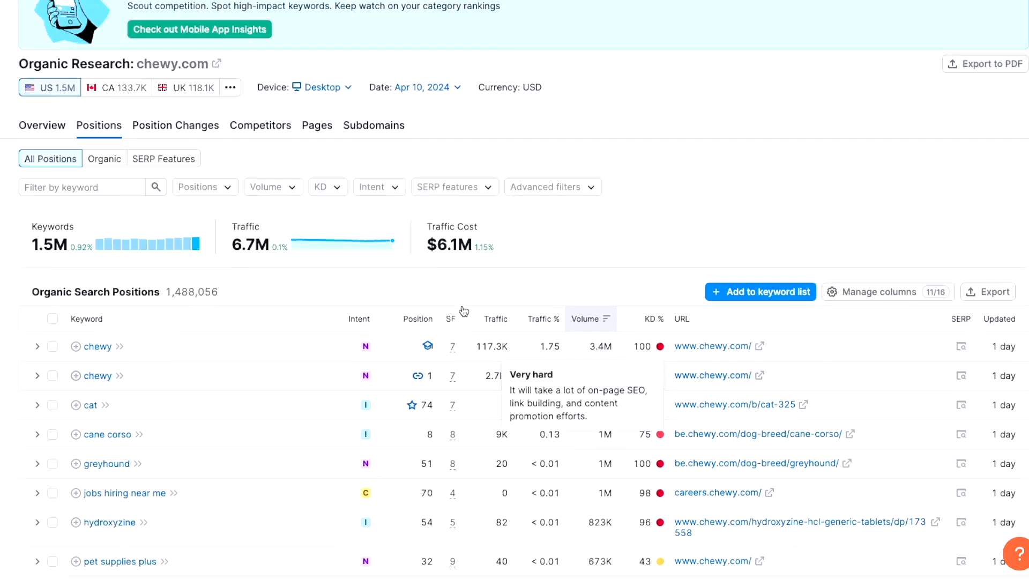
left_click(333, 276)
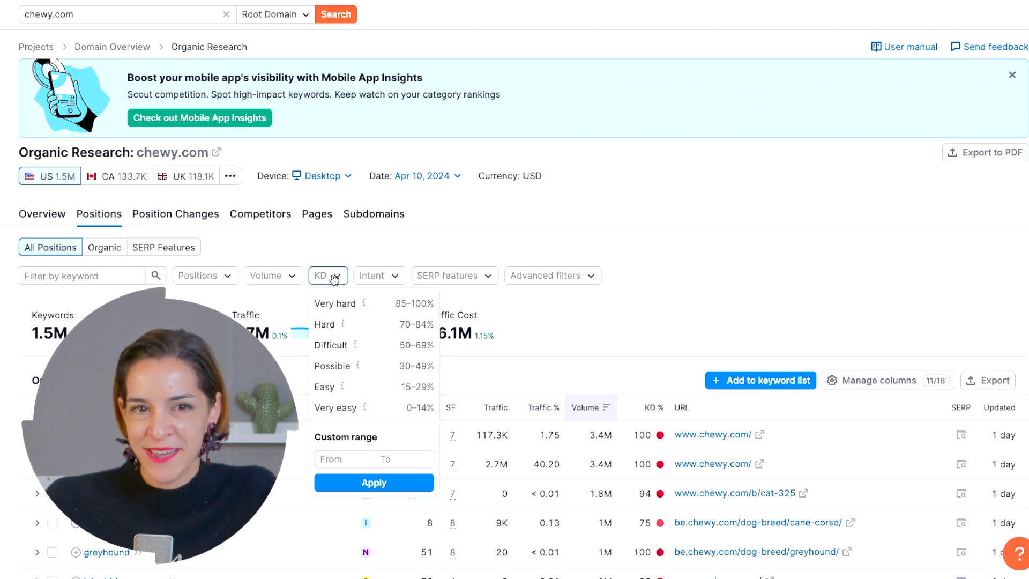
left_click(342, 459)
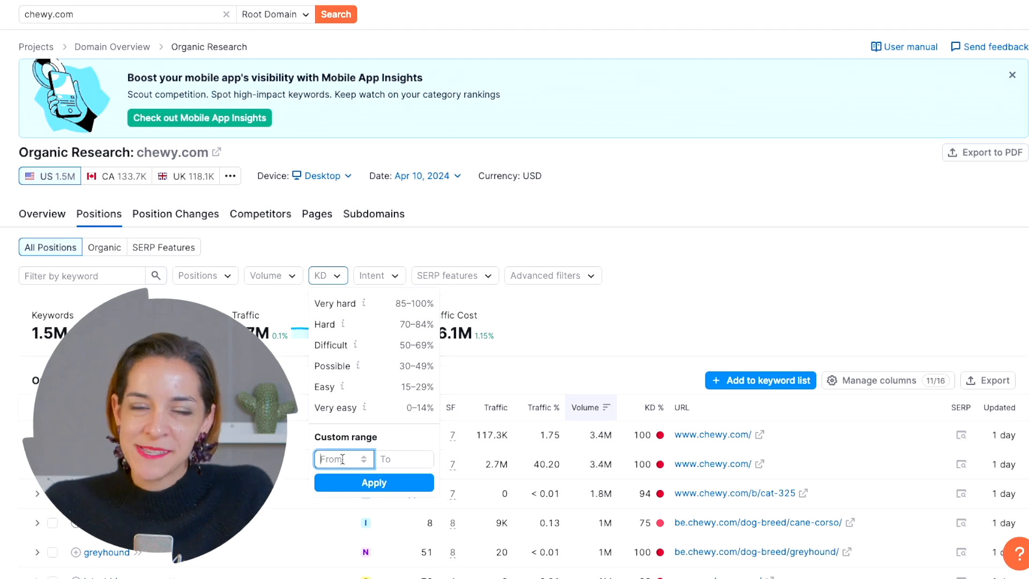
type("0")
left_click(401, 460)
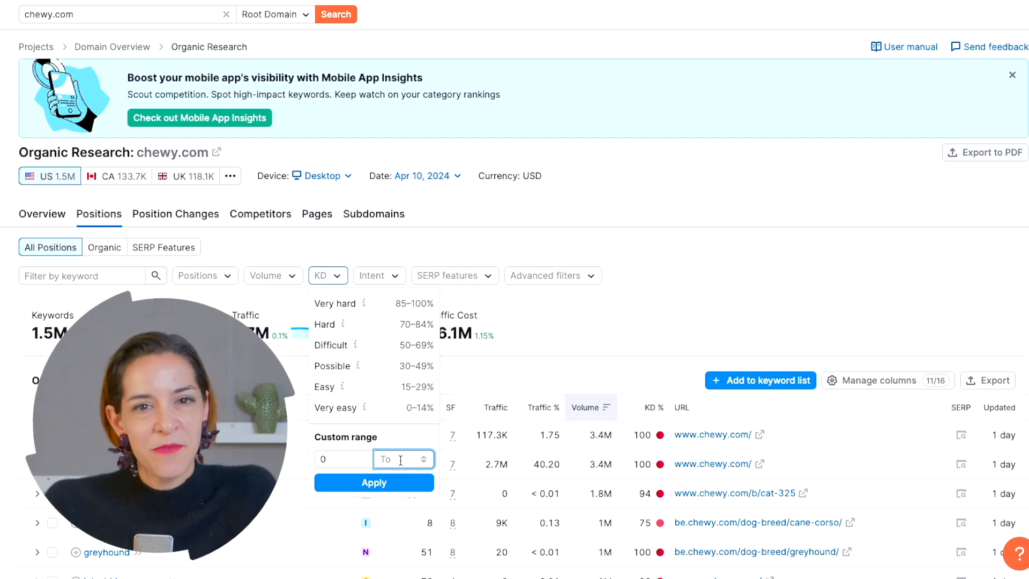
type("49")
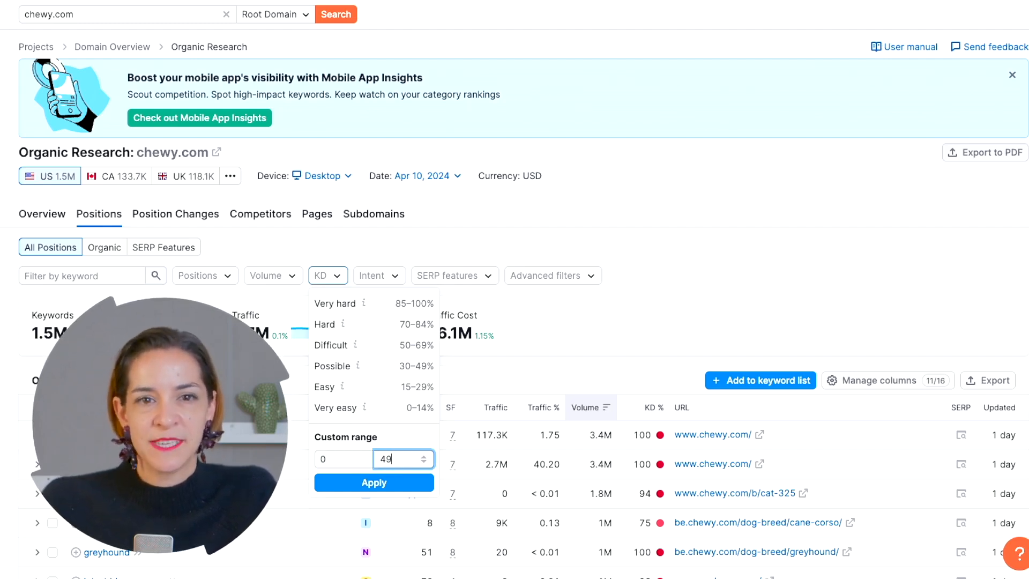
left_click(387, 483)
scroll(576, 329, "down", 3)
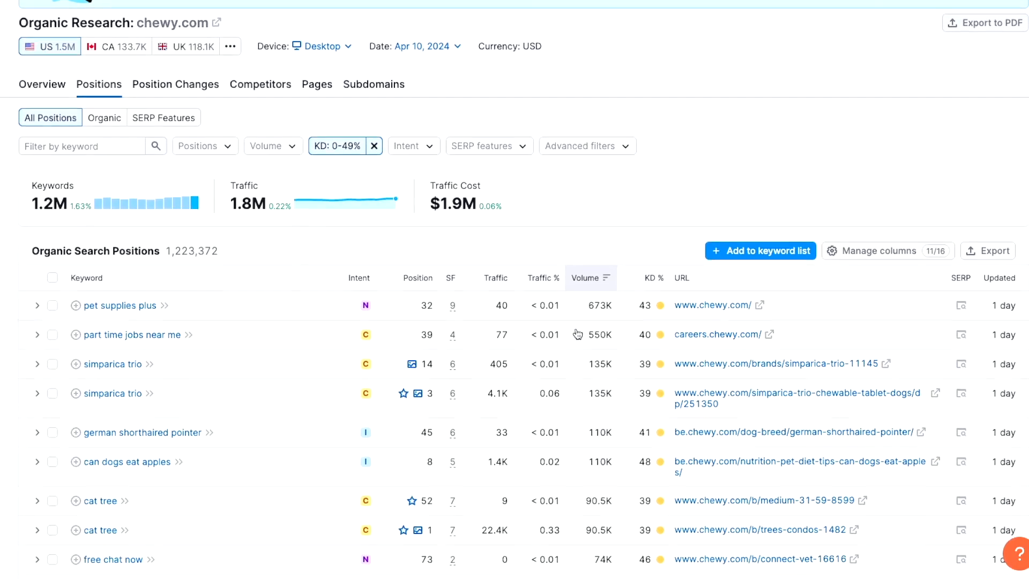
scroll(577, 333, "down", 1)
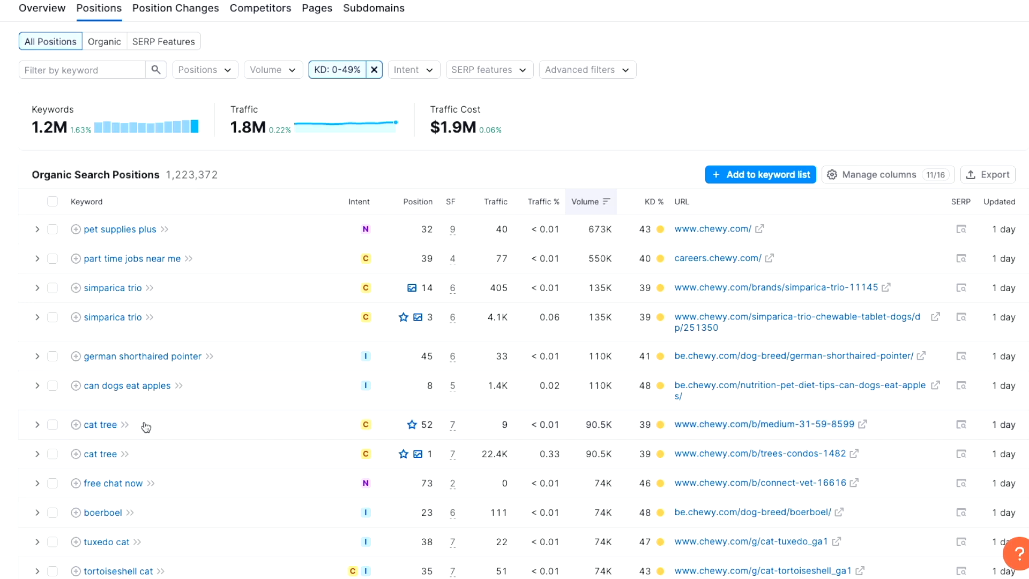
Apply advanced filters so the positions include only keywords containing "organic" and "dog"
scroll(301, 415, "up", 4)
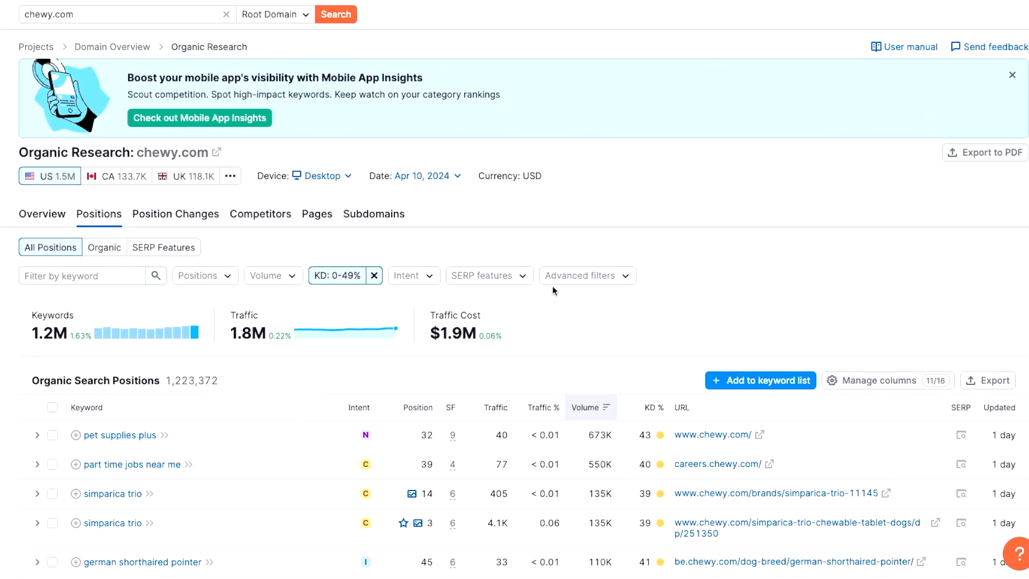
left_click(583, 274)
type("organic")
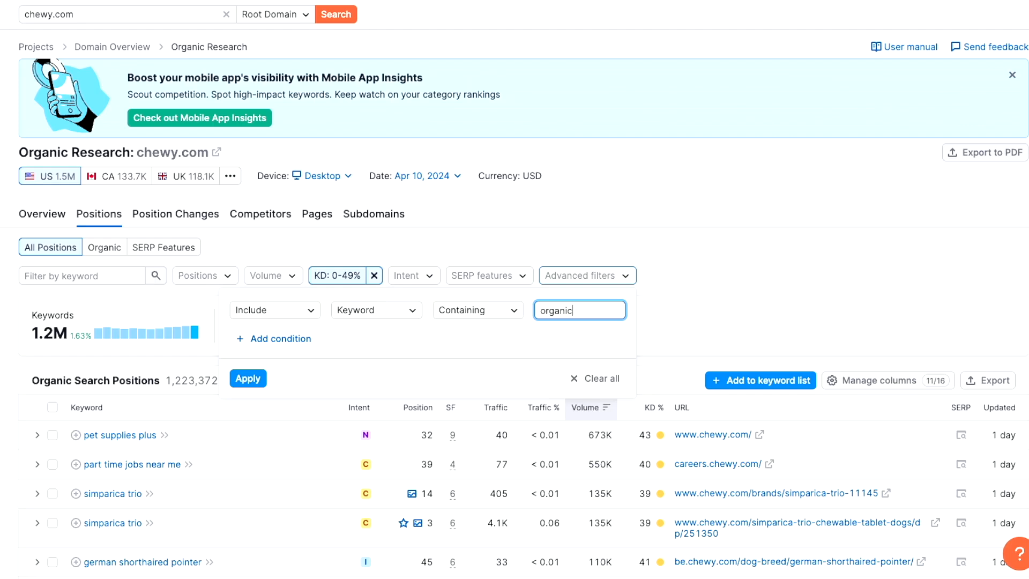
left_click(275, 338)
left_click(521, 336)
type("dog")
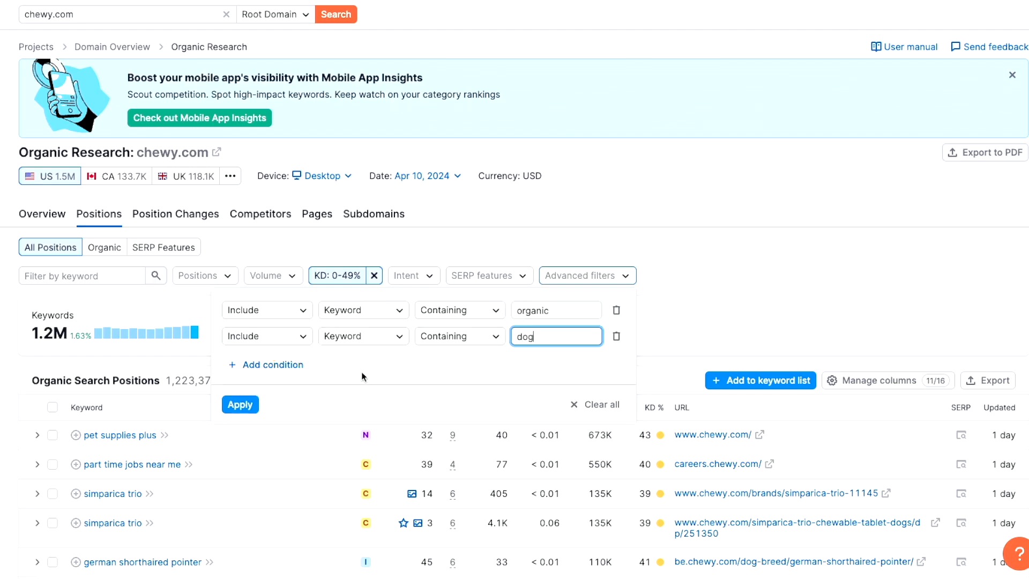
left_click(240, 404)
scroll(249, 401, "down", 1)
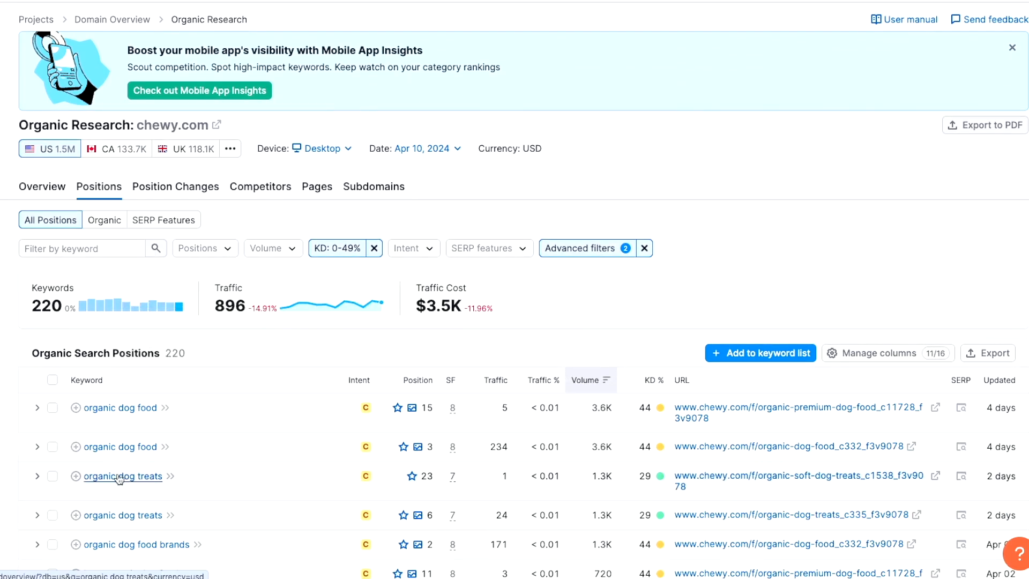
scroll(242, 464, "down", 1)
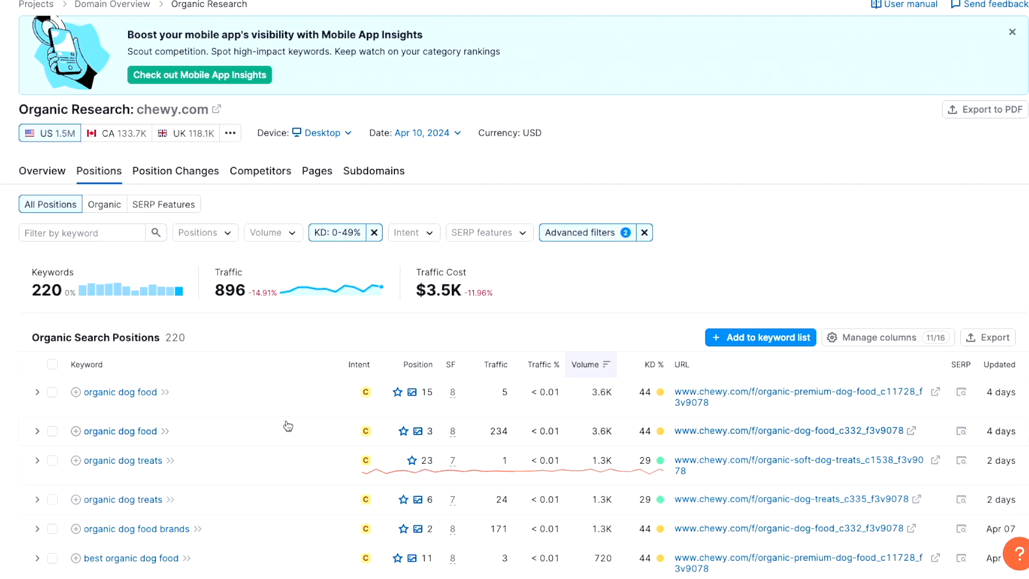
Create a keyword list named "Organic Dog" for the "organic dog treats" keyword
left_click(75, 498)
scroll(85, 501, "down", 7)
left_click(123, 394)
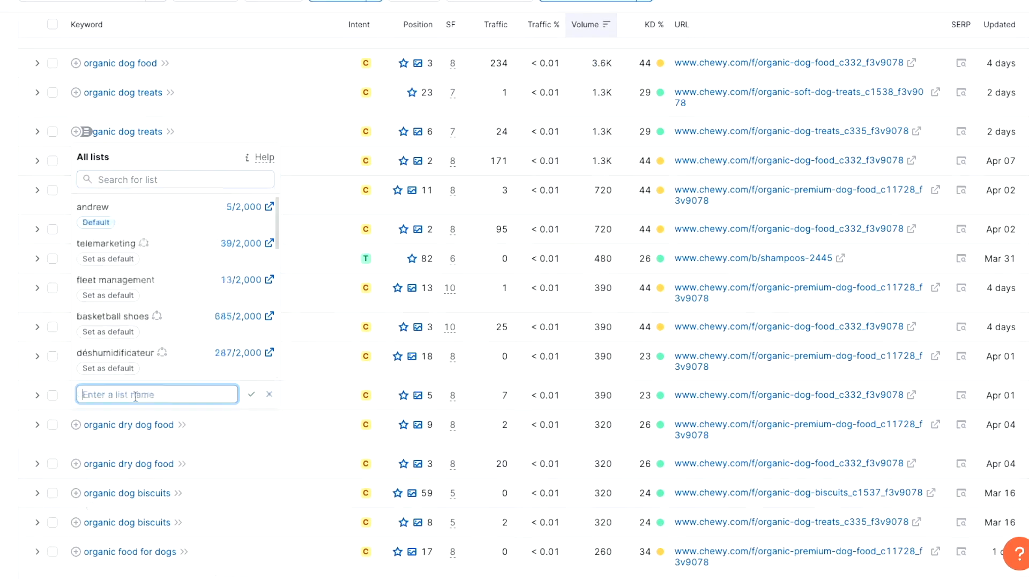
type("Organic Dog")
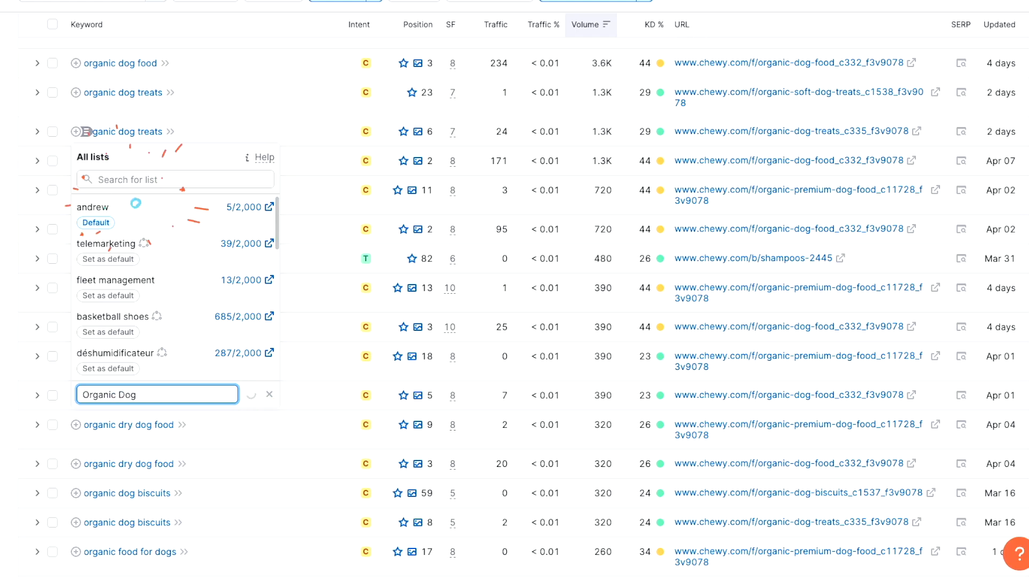
key("Return")
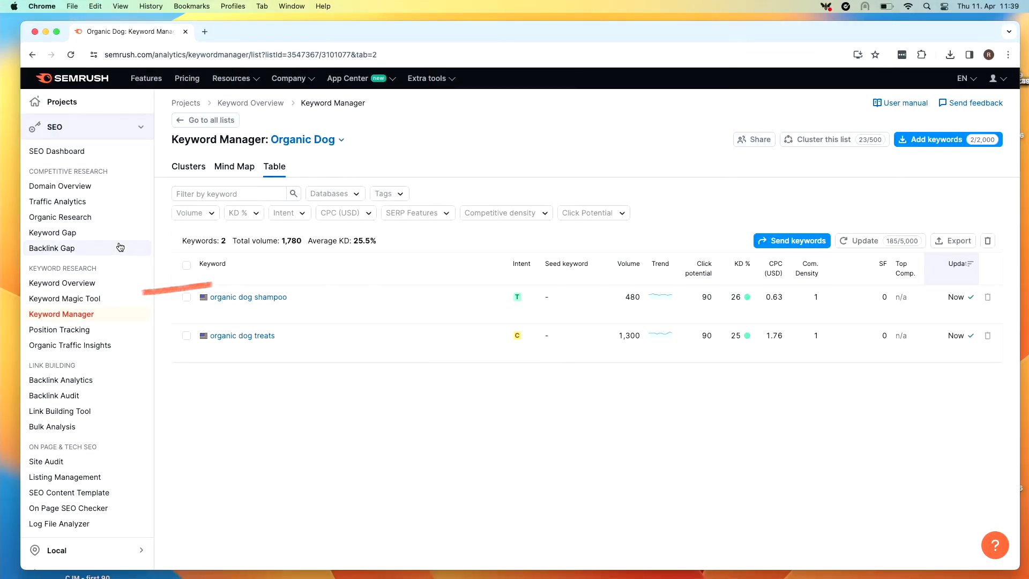
Search the Keyword Magic Tool for "organic dog treats" in the US database
left_click(86, 301)
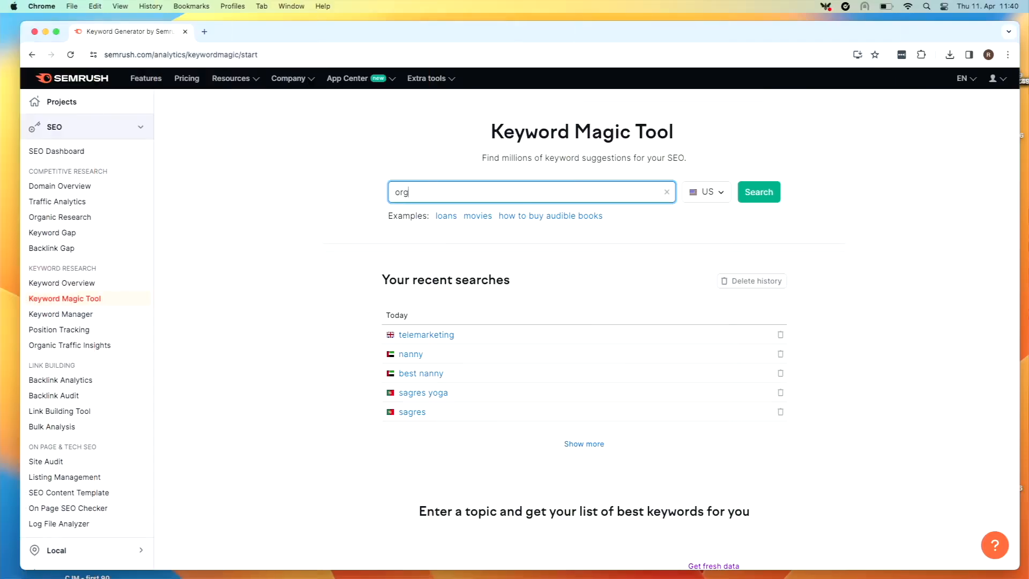
type("anic dog treats")
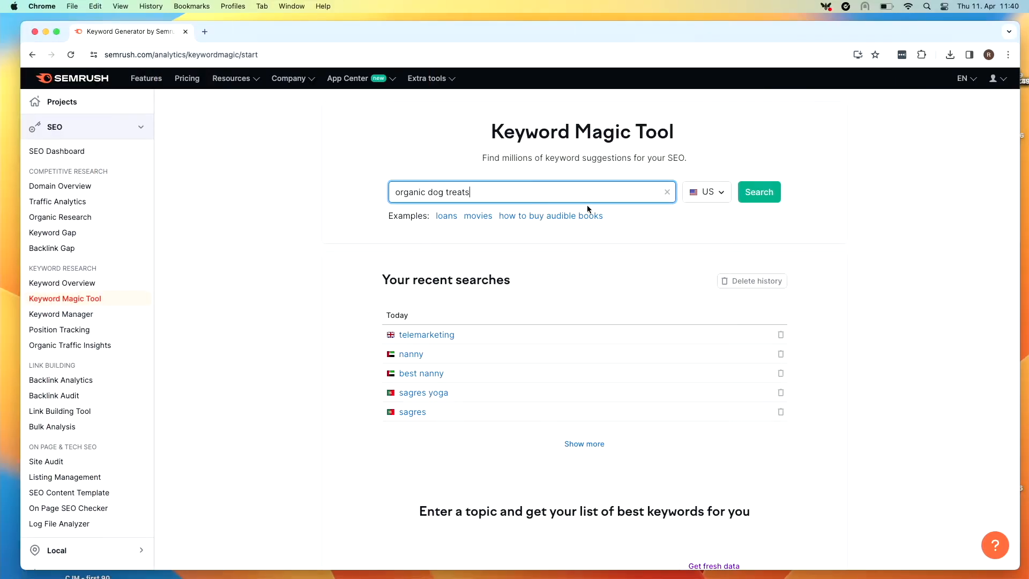
left_click(756, 198)
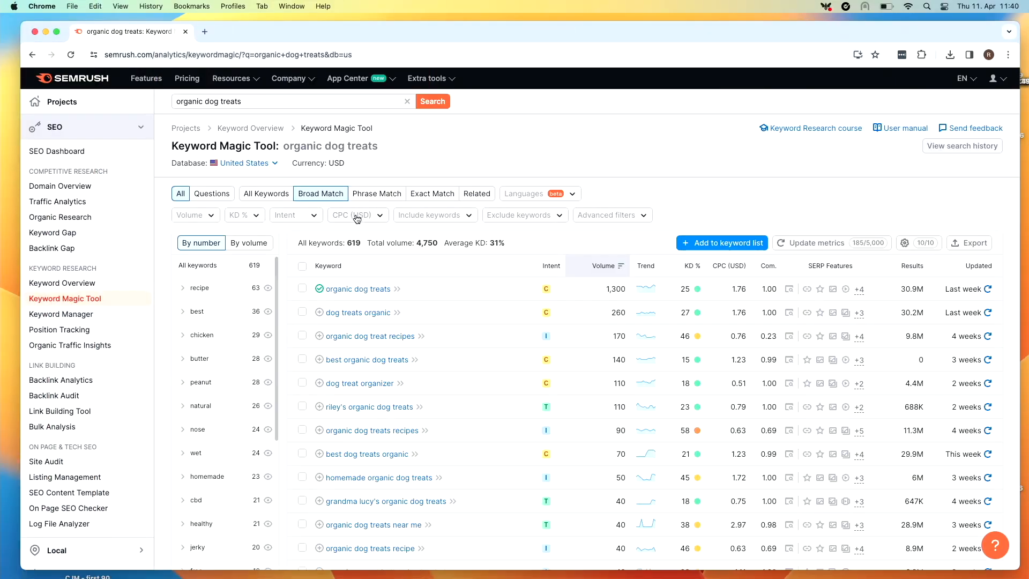
Filter the keyword suggestions to a difficulty of 0–49% and to commercial and transactional intent
left_click(246, 216)
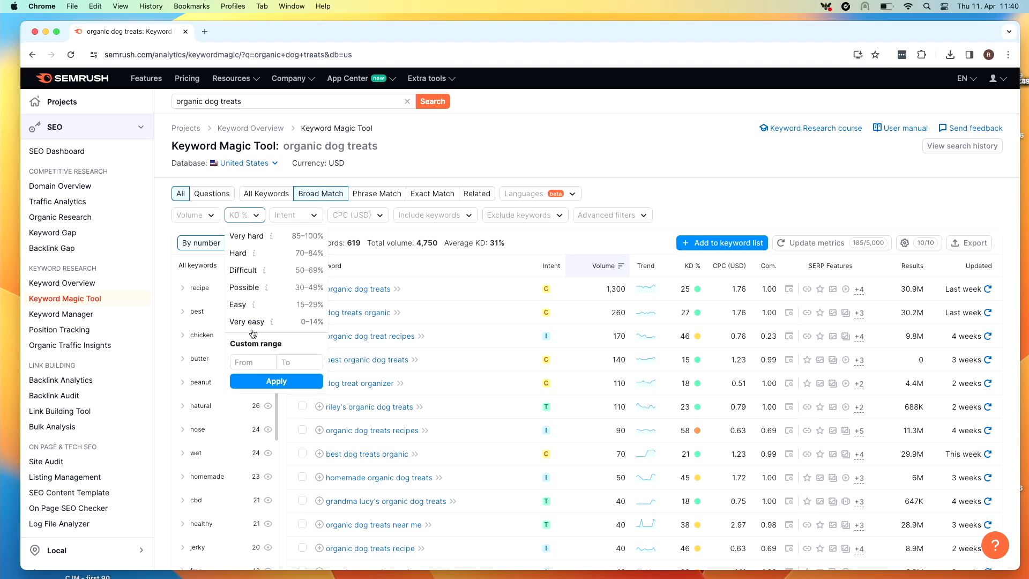
left_click(274, 378)
left_click(331, 306)
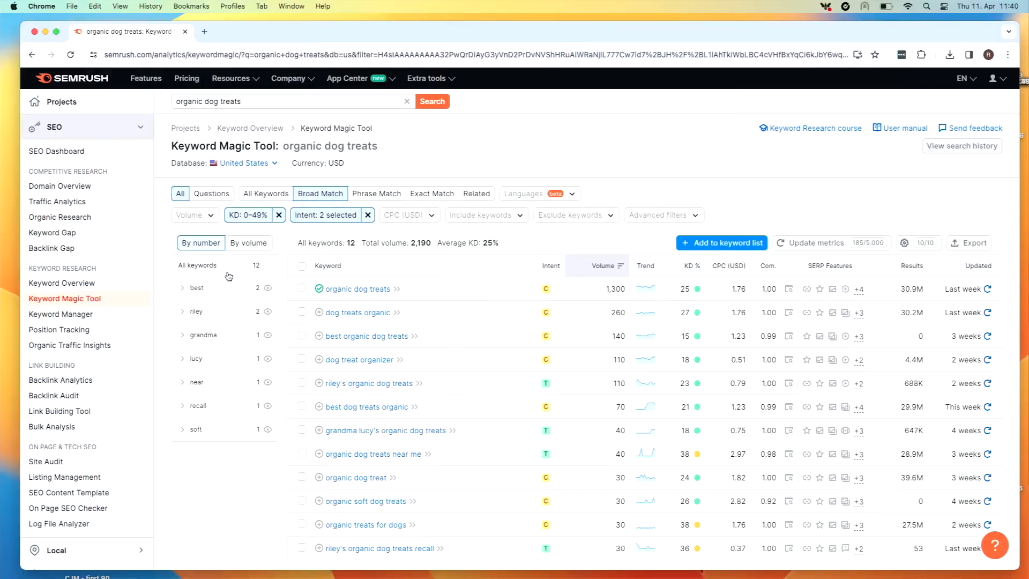
Show the "best" keyword group, select both its keywords, and add "best organic dog treats" to the Organic Dog list
left_click(197, 287)
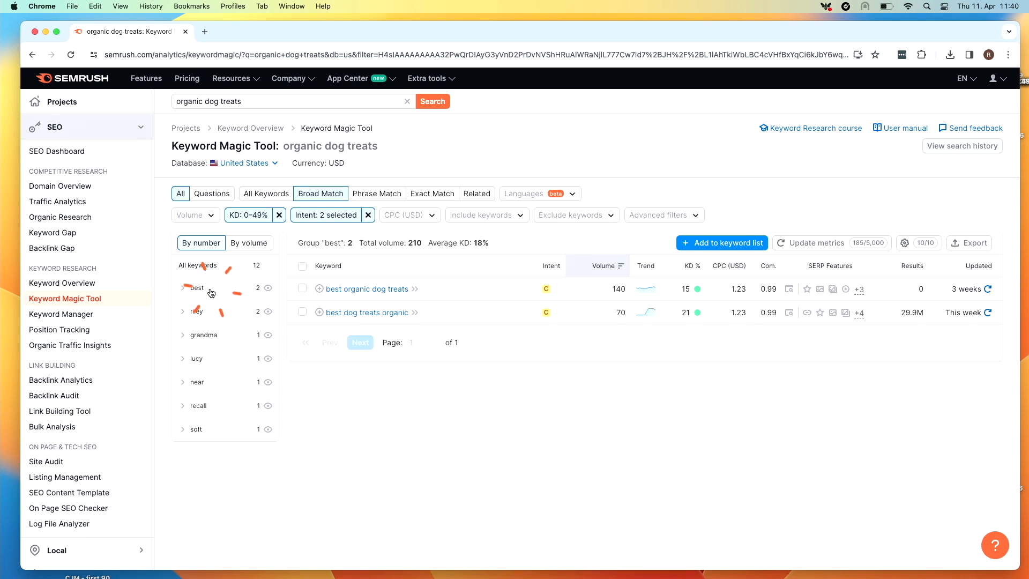
left_click(302, 289)
left_click(302, 312)
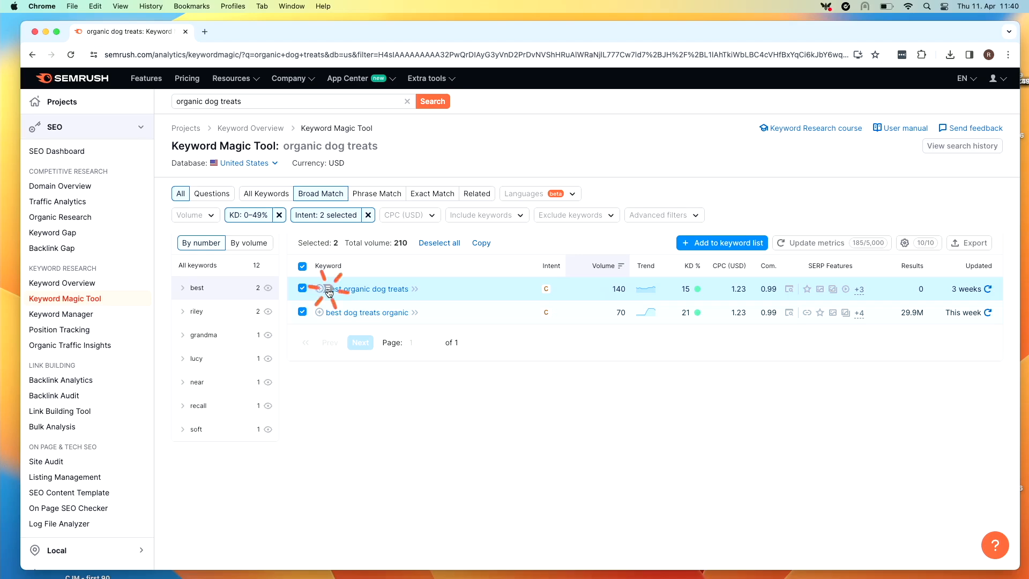
left_click(329, 292)
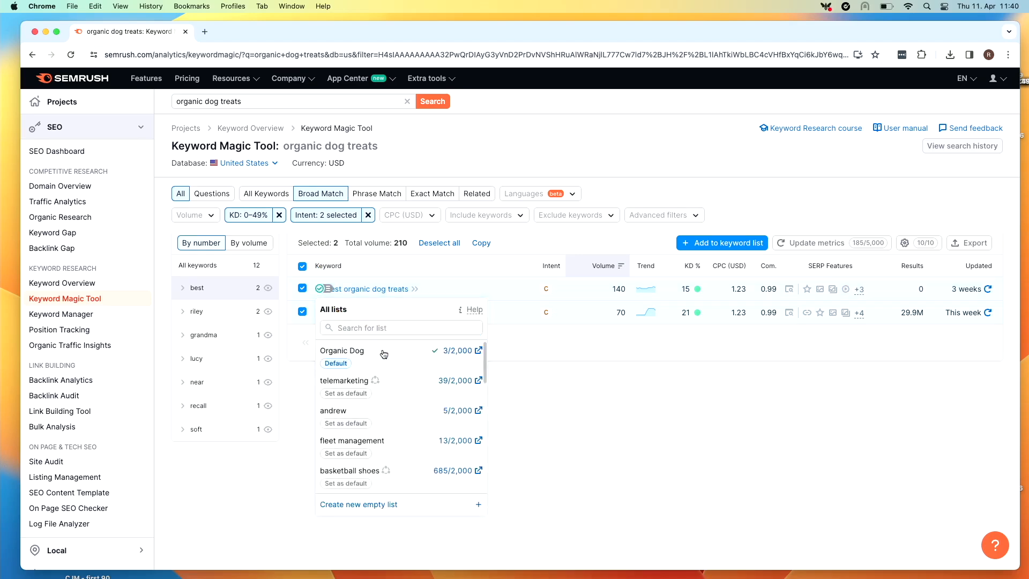
left_click(536, 375)
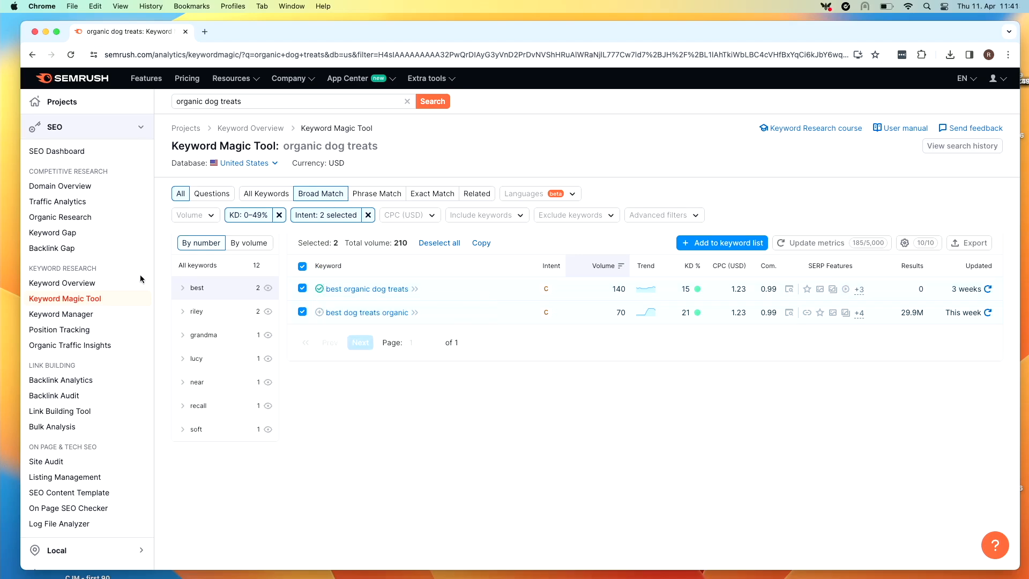
left_click(80, 240)
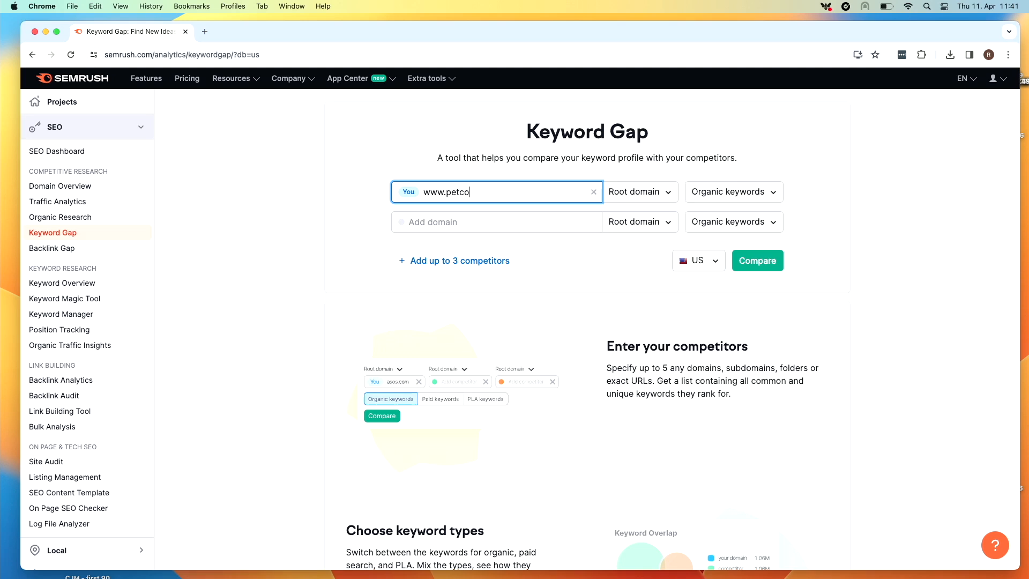
left_click(458, 226)
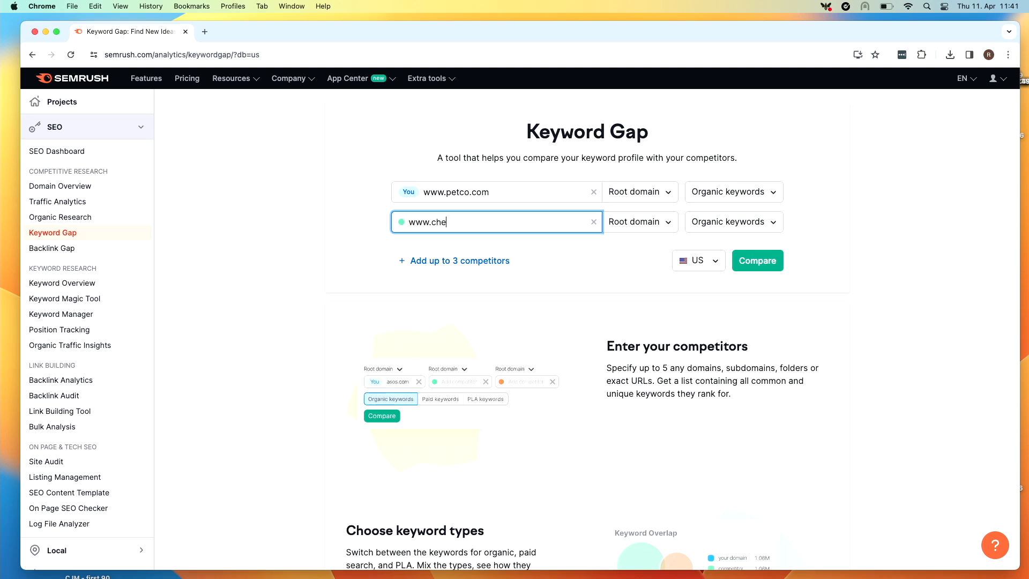
left_click(753, 261)
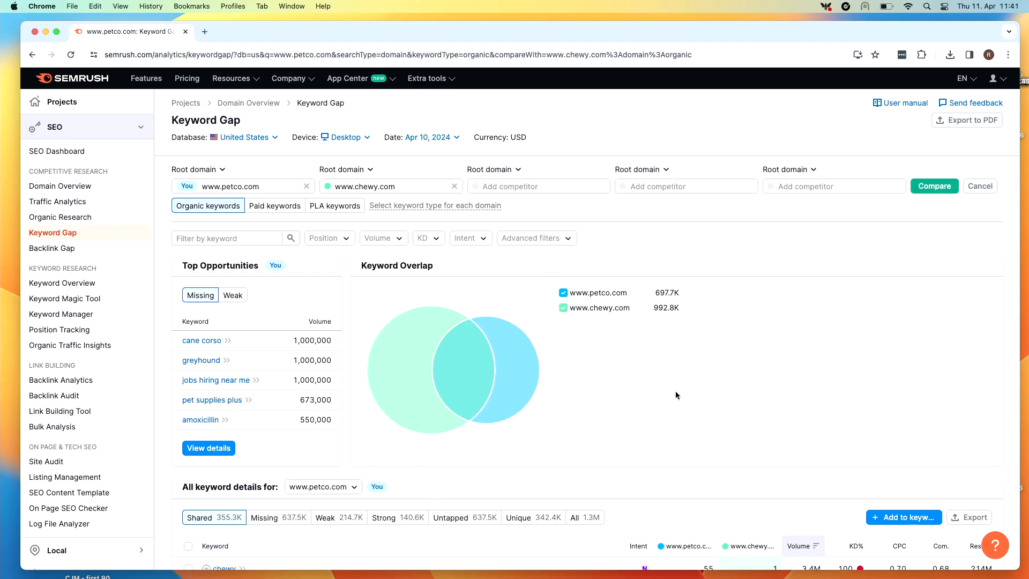
scroll(676, 393, "down", 5)
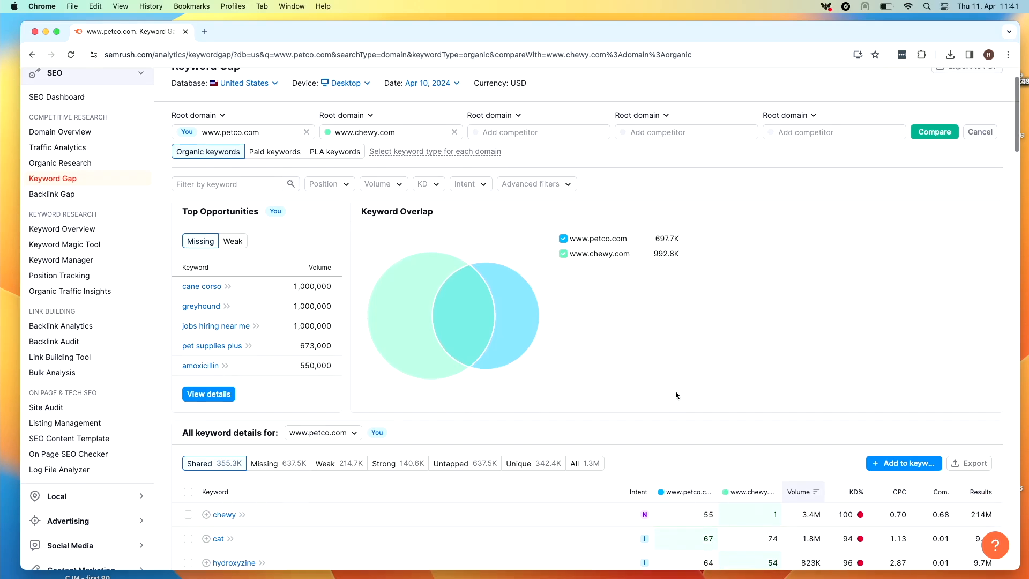
scroll(675, 394, "down", 1)
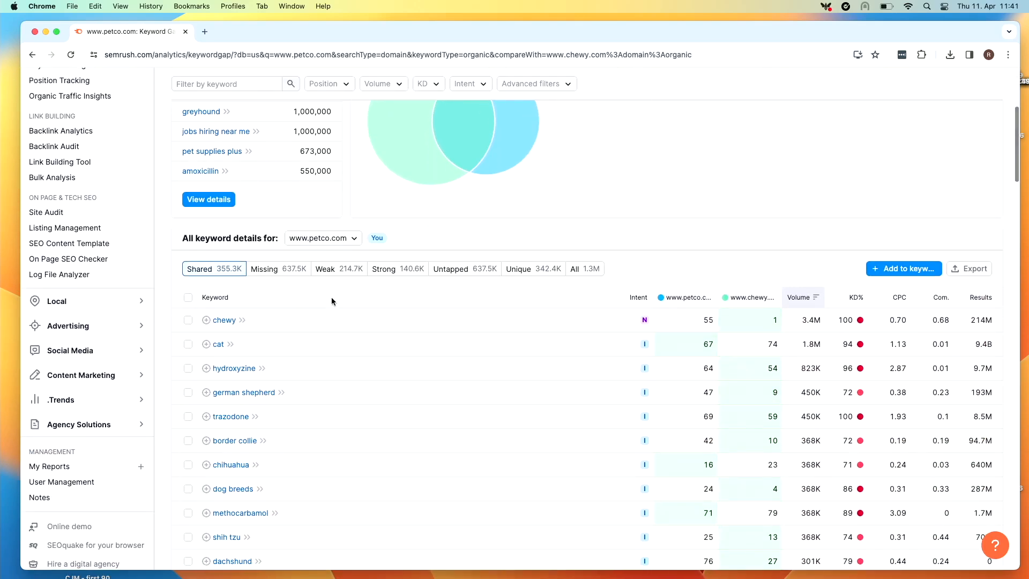
left_click(290, 274)
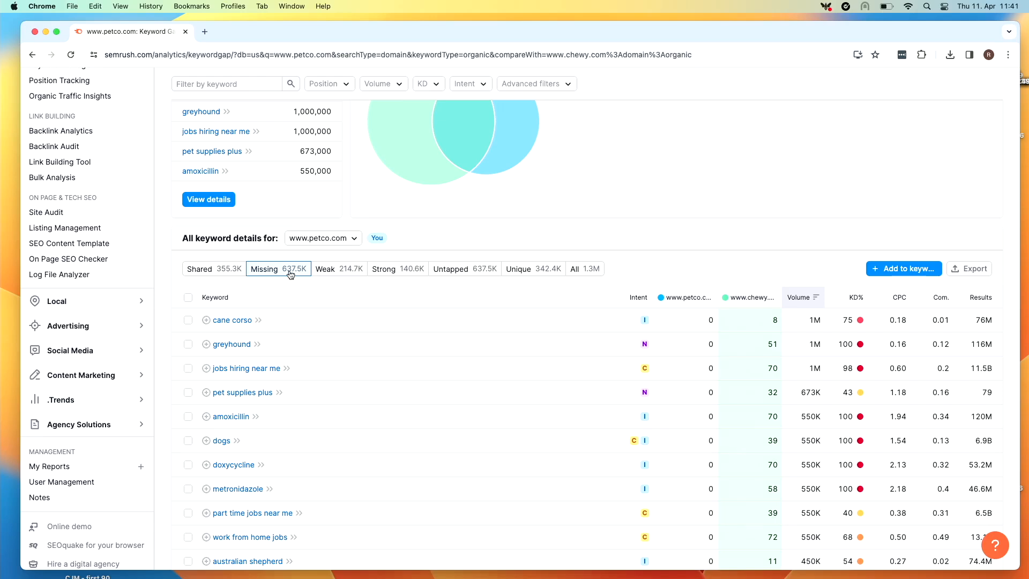
mouse_move(860, 342)
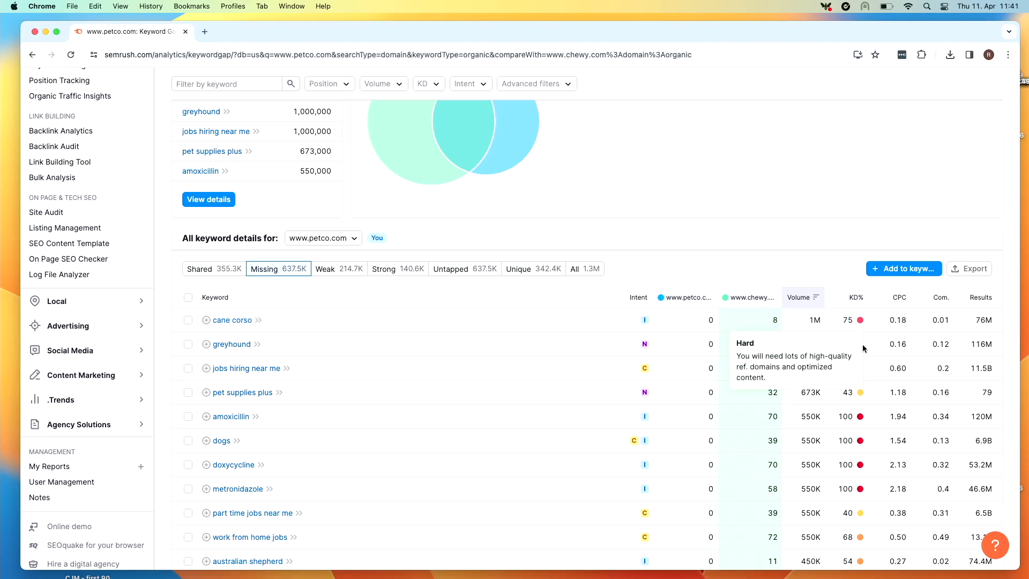
mouse_move(861, 417)
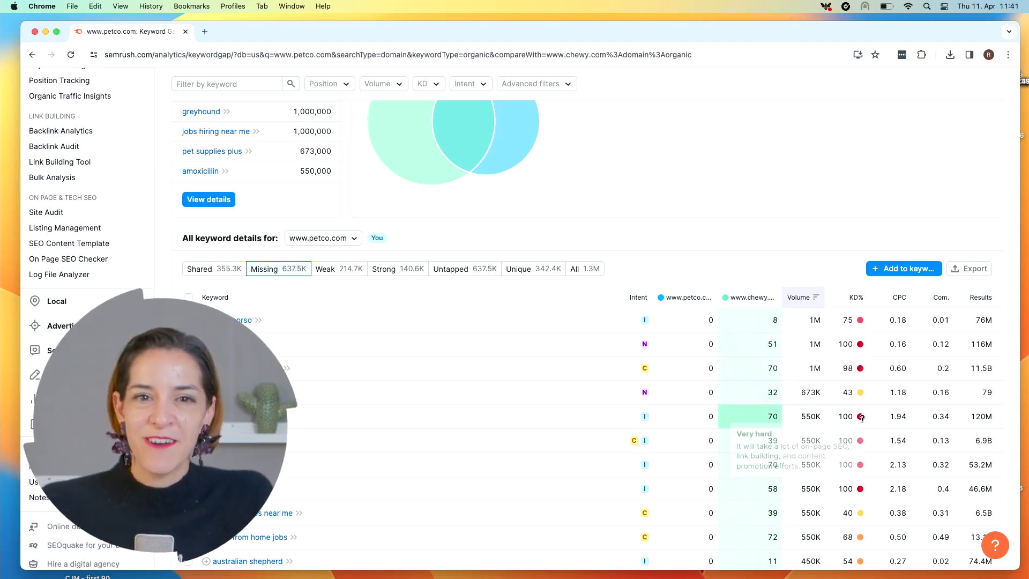
mouse_move(857, 394)
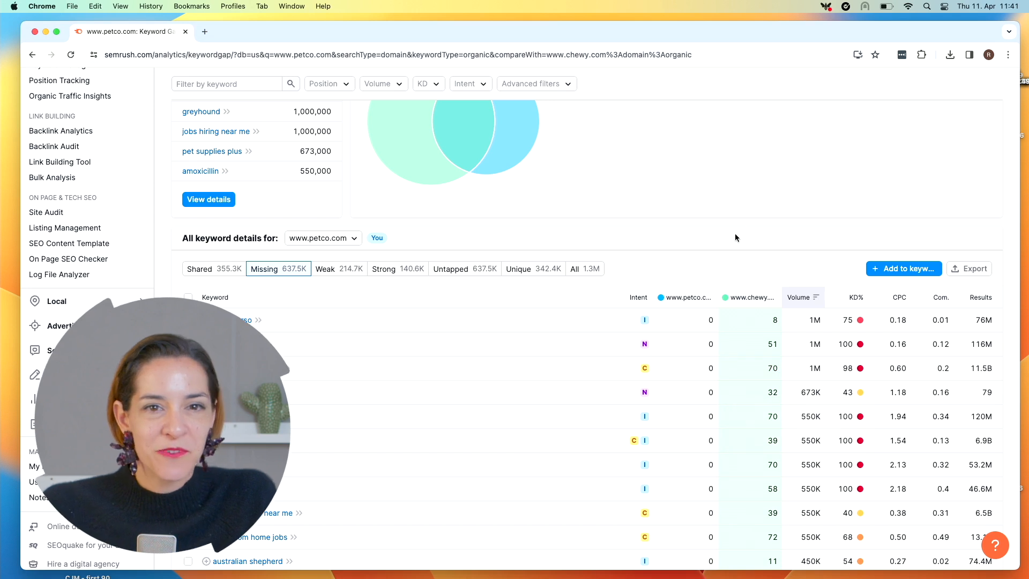
scroll(734, 234, "down", 5)
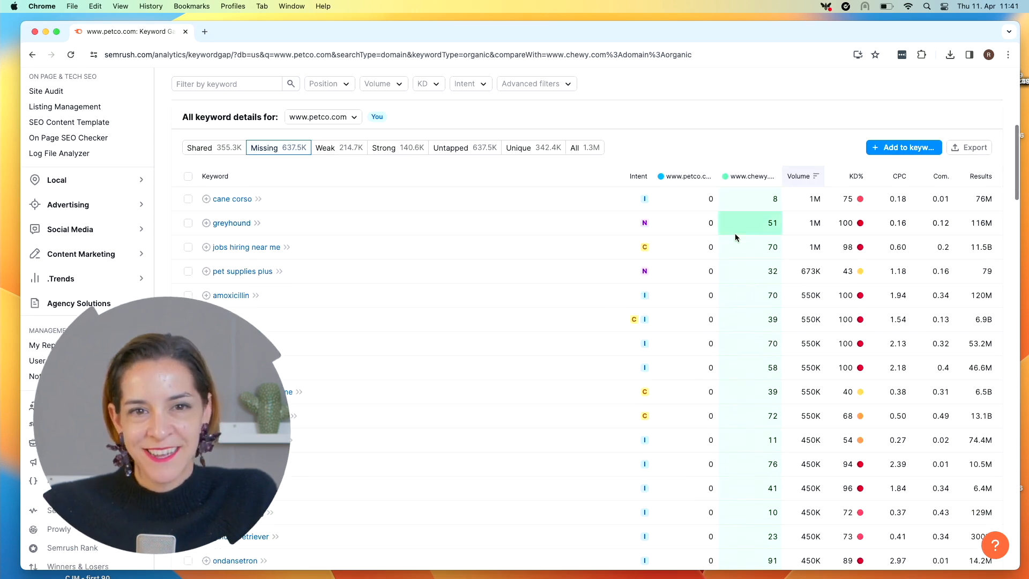
scroll(735, 237, "down", 7)
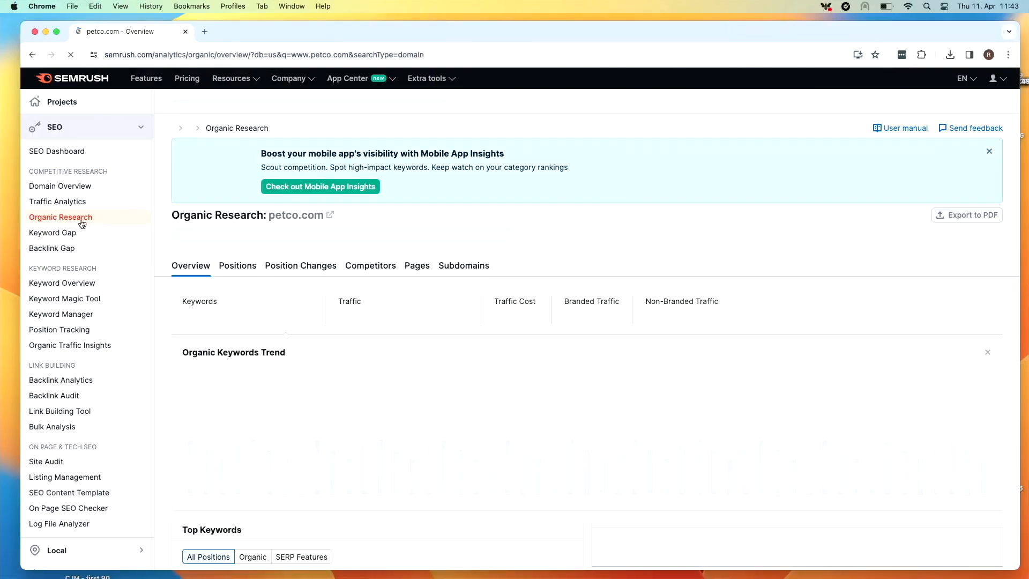
Open the analyzed domain for editing in Organic Research
left_click(214, 101)
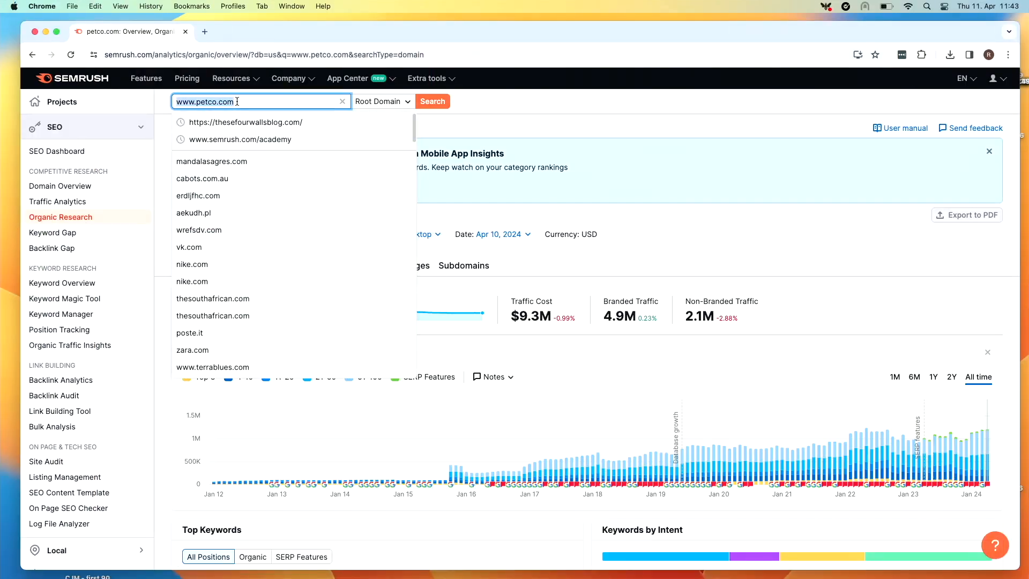